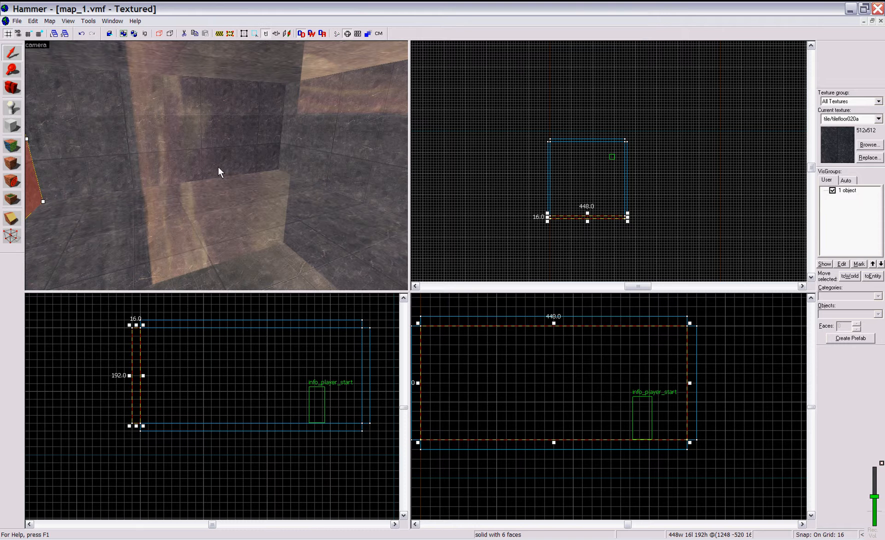
# Step: Select the room's far wall face for texture editing and take a brief look at the texture browser
pyautogui.click(245, 216)
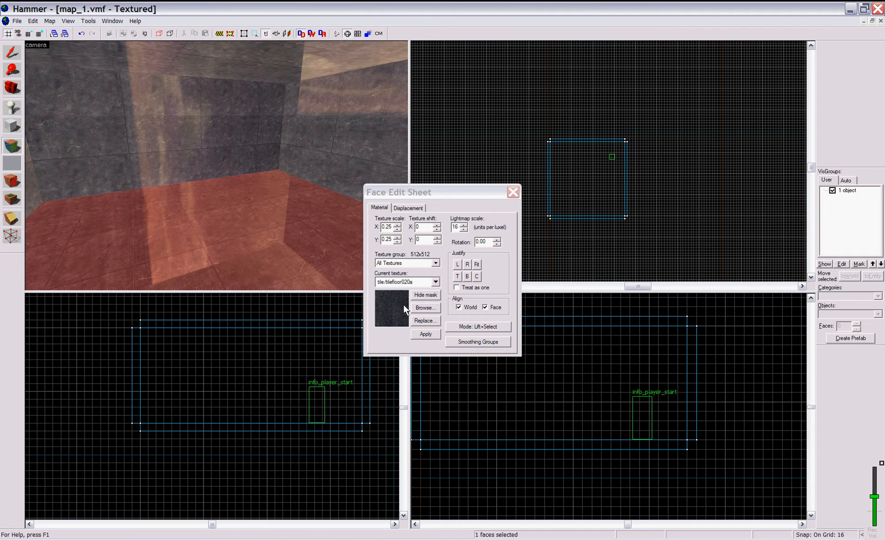
pyautogui.click(216, 155)
pyautogui.click(428, 307)
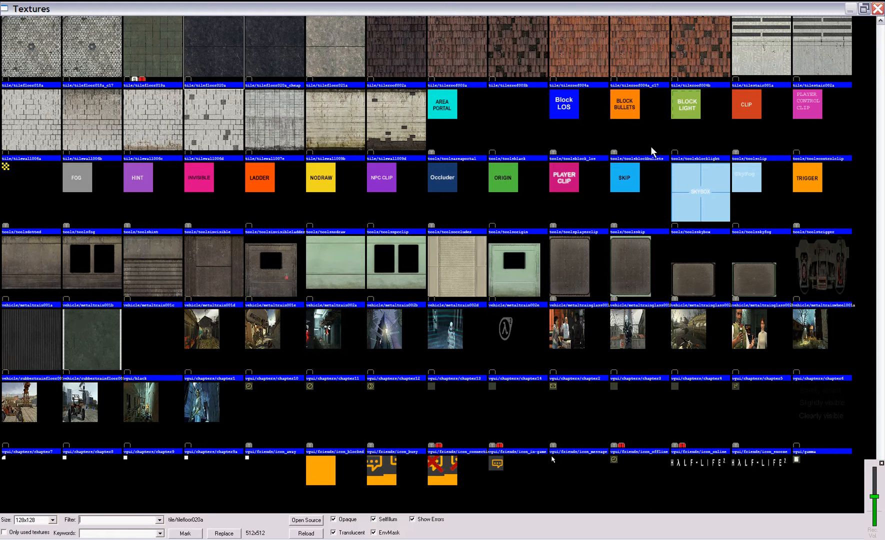
pyautogui.click(878, 9)
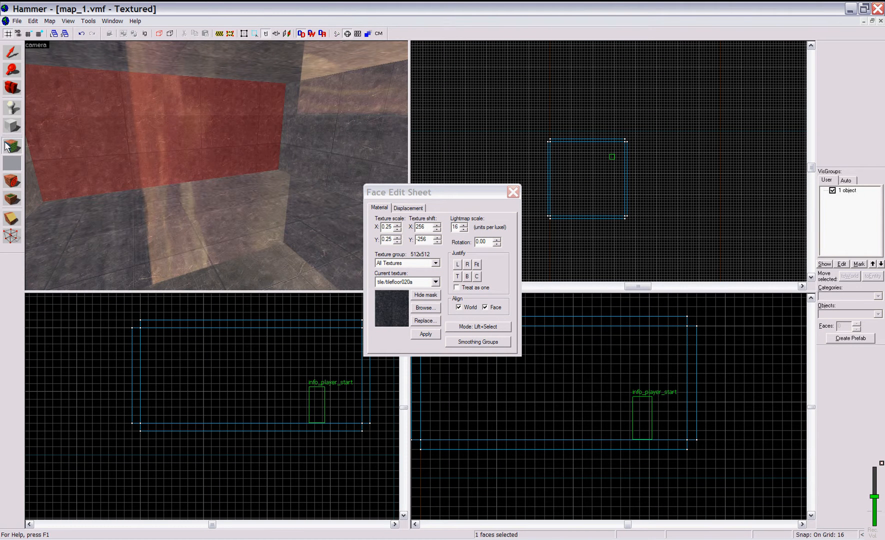
# Step: Open the texture browser and filter the textures by "wall"
pyautogui.click(425, 307)
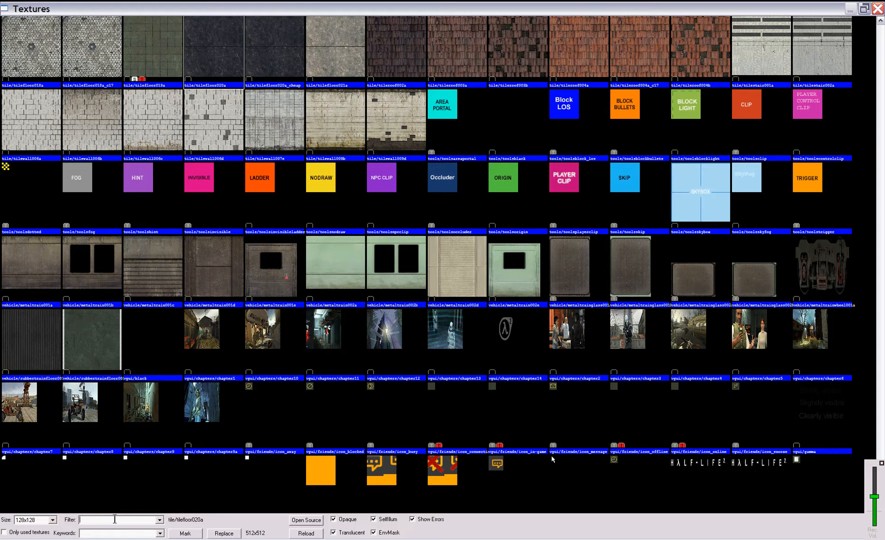
pyautogui.click(115, 518)
pyautogui.write('w')
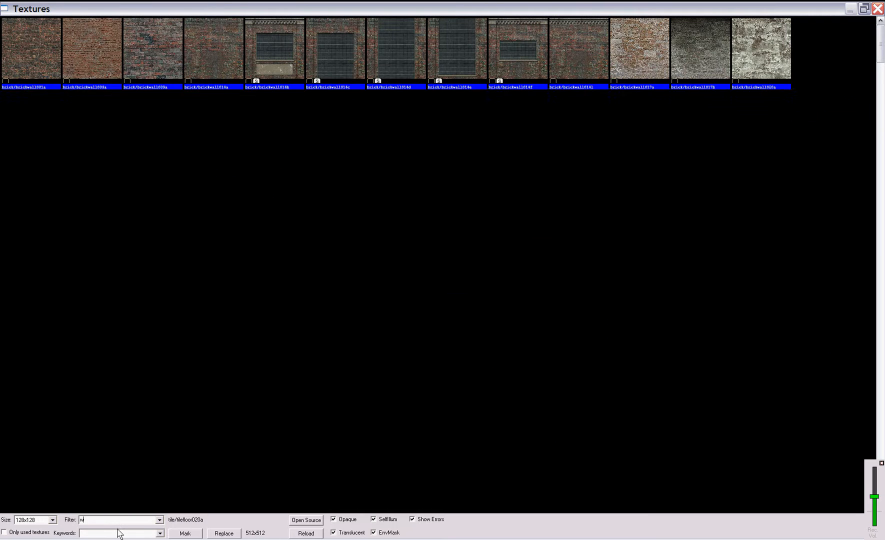
pyautogui.press('capslock')
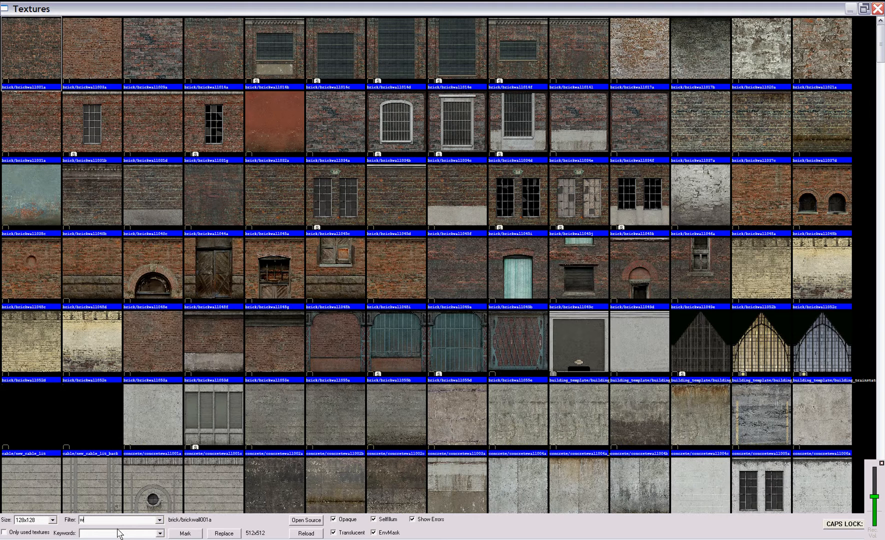
pyautogui.write('ll')
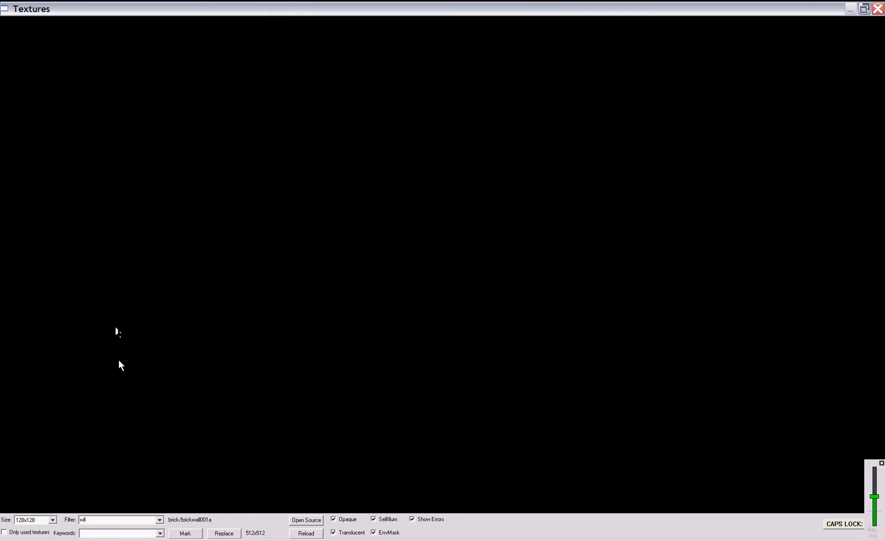
pyautogui.click(83, 520)
pyautogui.write('a')
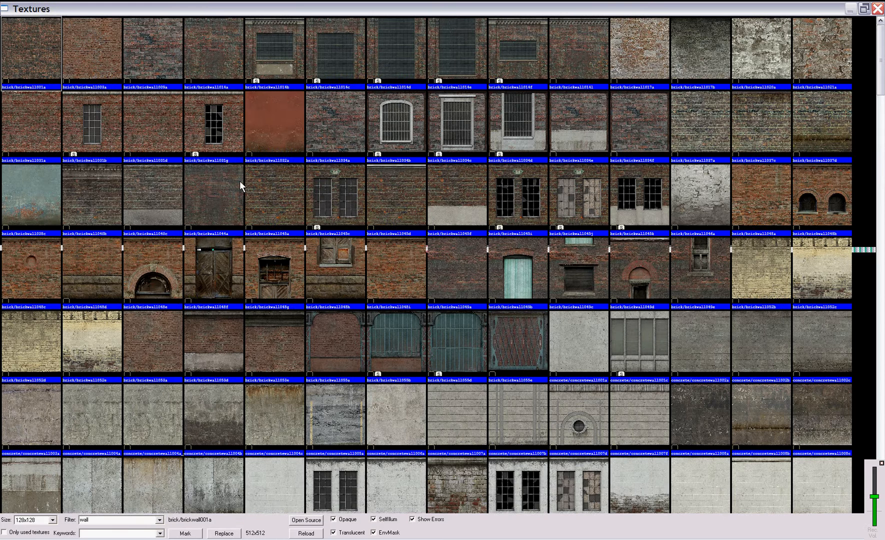
# Step: Look through the filtered brick, concrete, metal, plaster, stone and wood wall textures for a suitable one
pyautogui.click(227, 170)
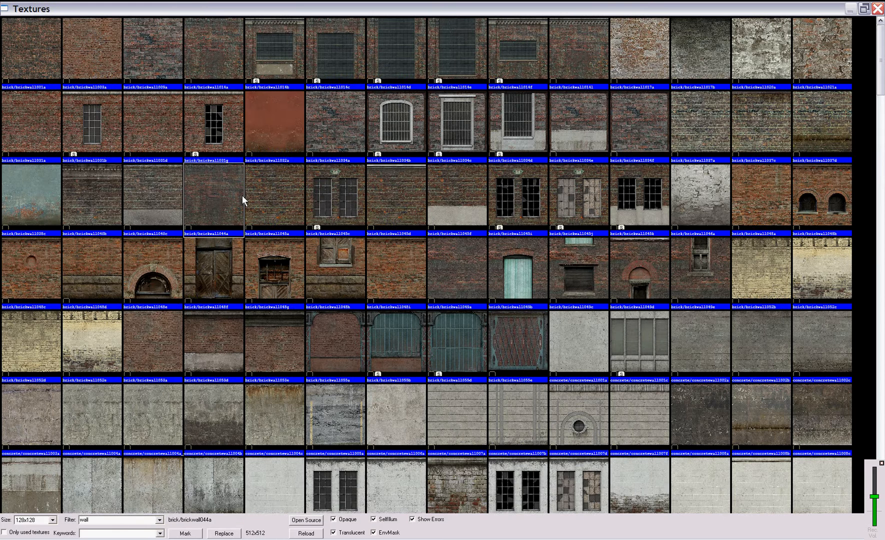
pyautogui.scroll(-10, 247, 248)
pyautogui.scroll(3, 245, 253)
pyautogui.scroll(-10, 245, 252)
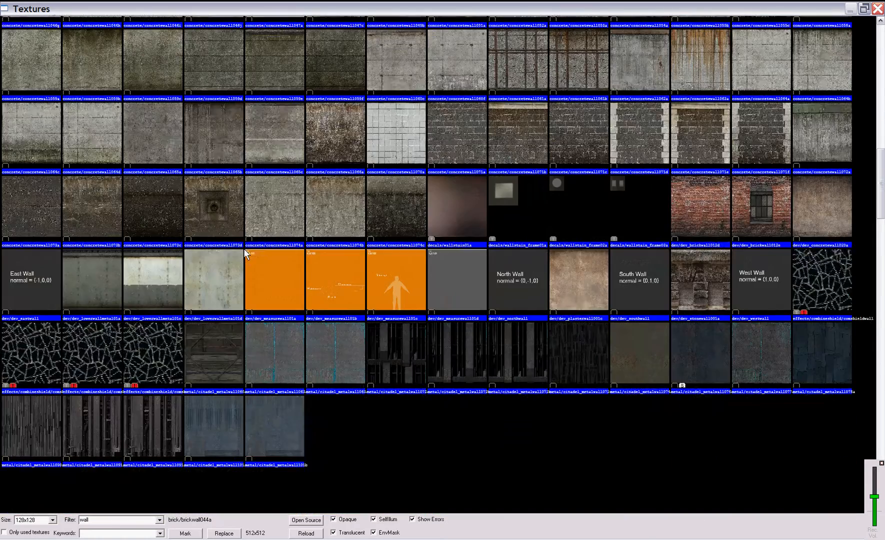
pyautogui.scroll(-3, 243, 248)
pyautogui.scroll(-3, 244, 248)
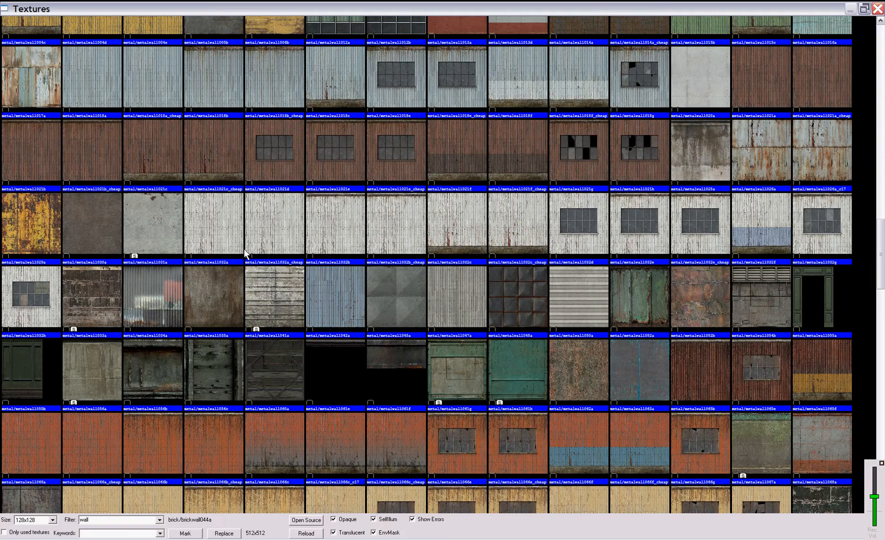
pyautogui.scroll(-3, 244, 248)
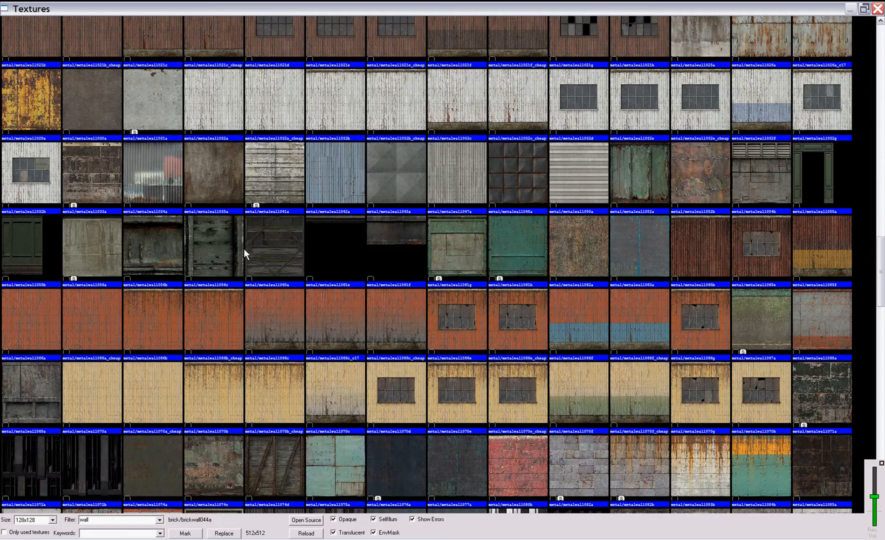
pyautogui.scroll(-3, 244, 248)
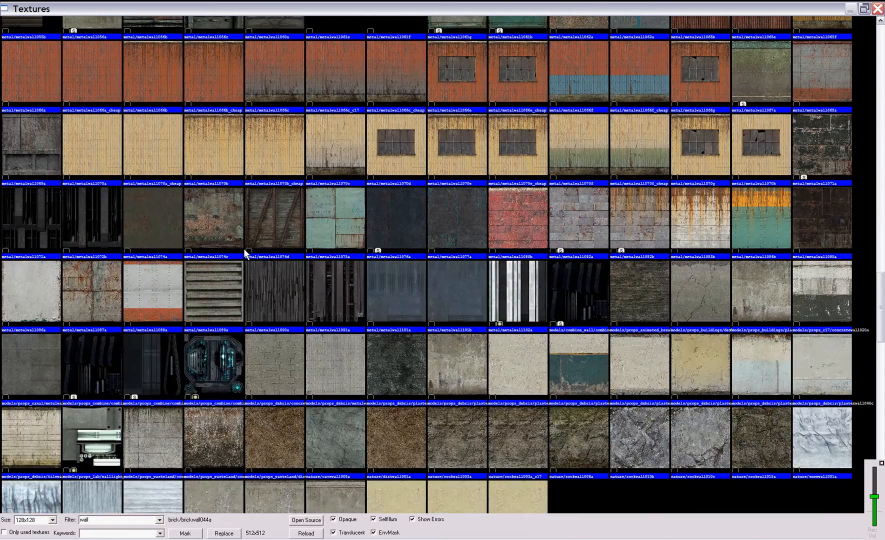
pyautogui.scroll(-12, 244, 248)
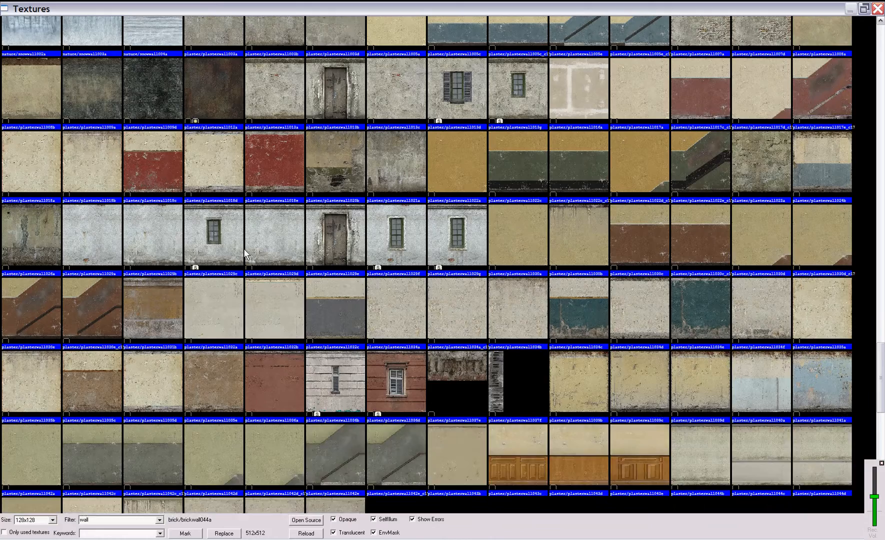
pyautogui.scroll(-6, 243, 248)
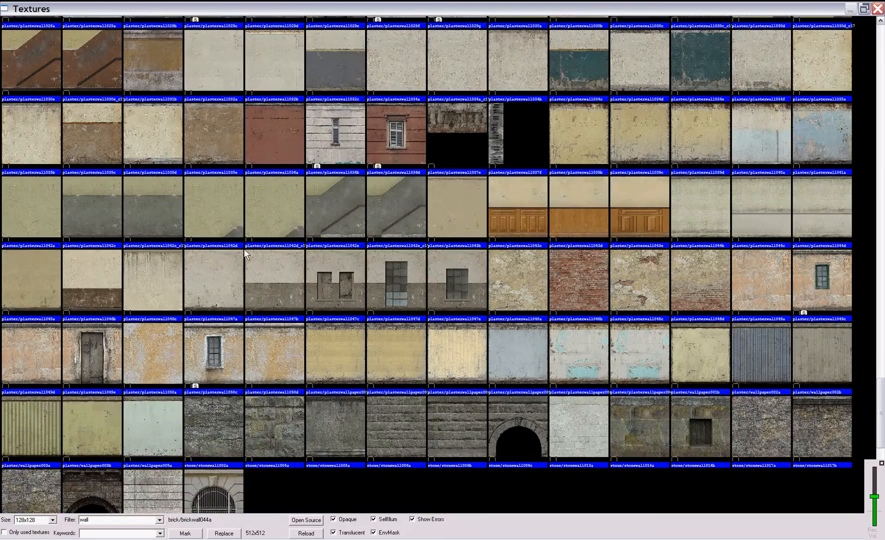
pyautogui.scroll(-5, 243, 248)
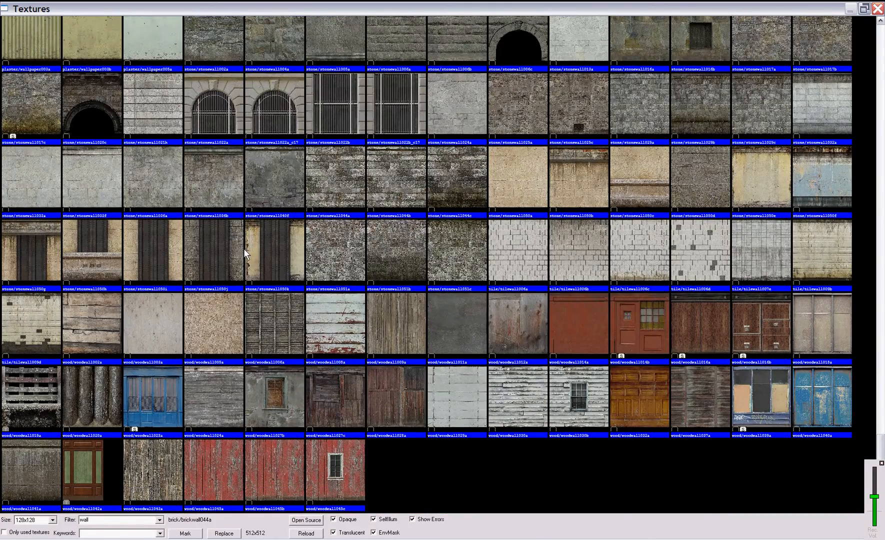
pyautogui.scroll(-10, 244, 250)
pyautogui.scroll(15, 243, 248)
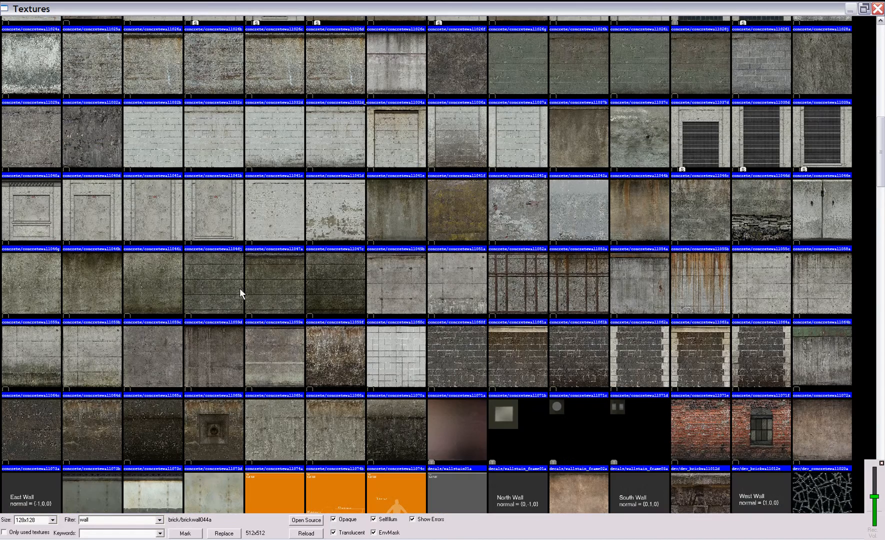
pyautogui.scroll(3, 134, 247)
pyautogui.scroll(4, 191, 232)
pyautogui.scroll(4, 191, 230)
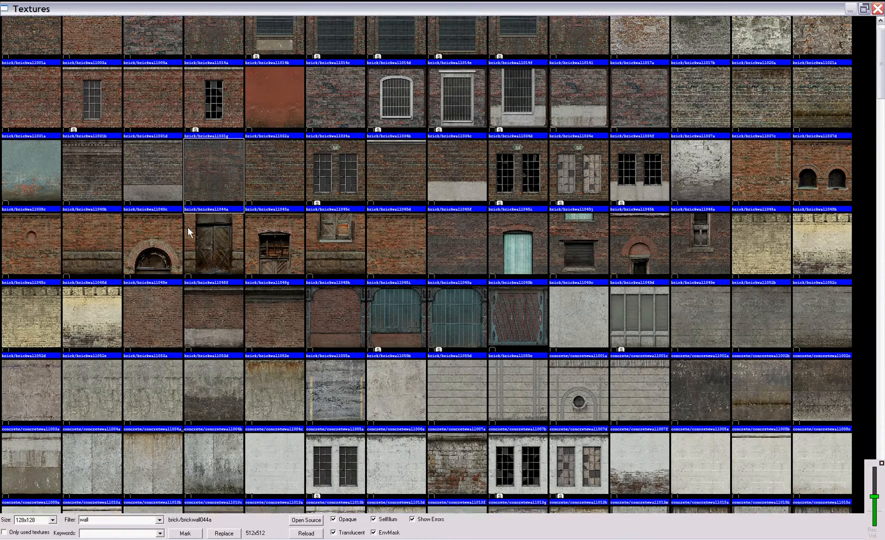
pyautogui.scroll(-8, 187, 227)
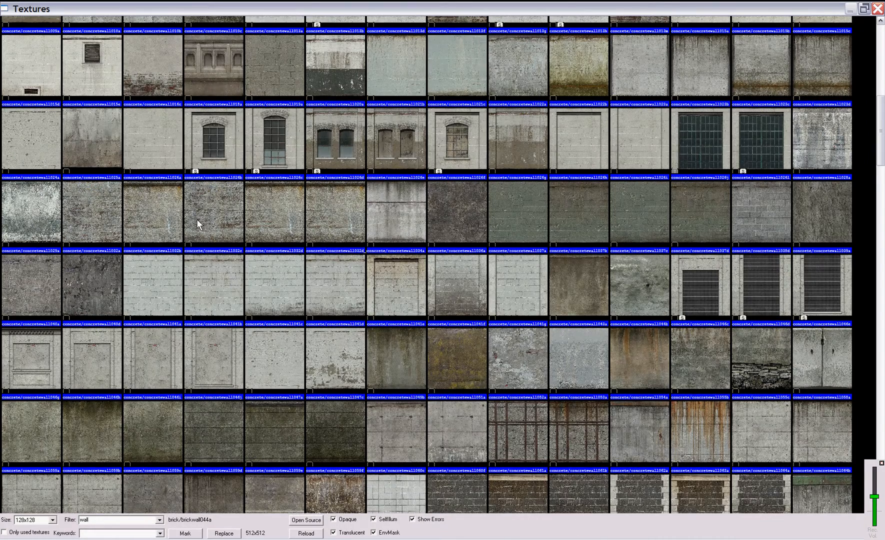
pyautogui.scroll(-5, 197, 219)
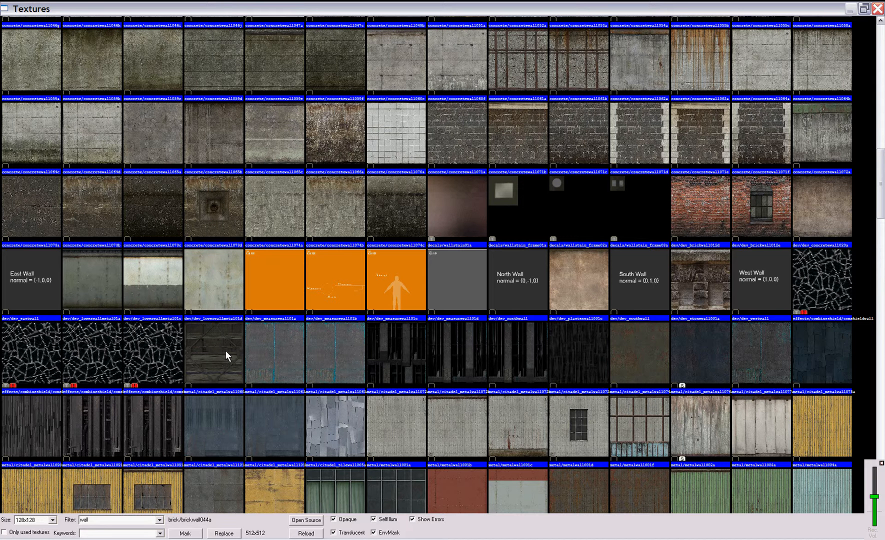
# Step: Apply metal/citadel_metalwall060a to the selected wall face, then try fitting the texture to the face and undo the fit
pyautogui.doubleClick(211, 351)
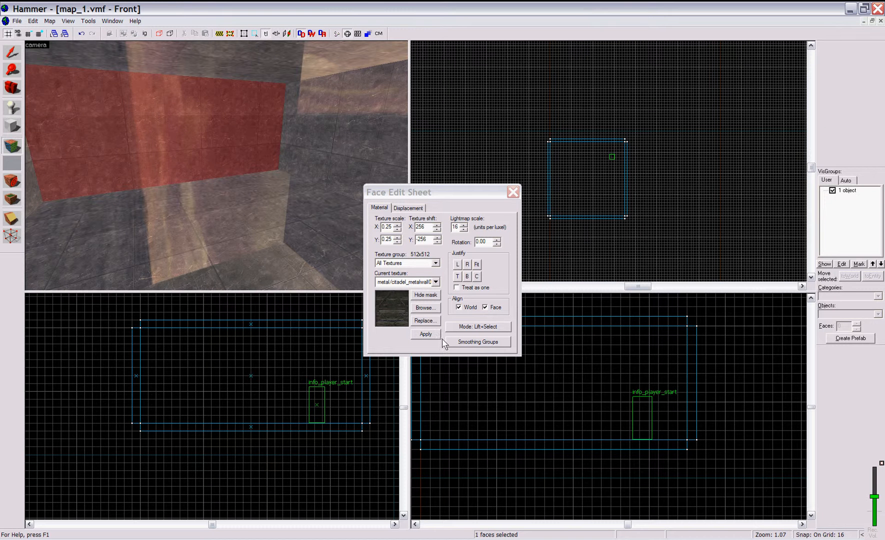
pyautogui.click(426, 334)
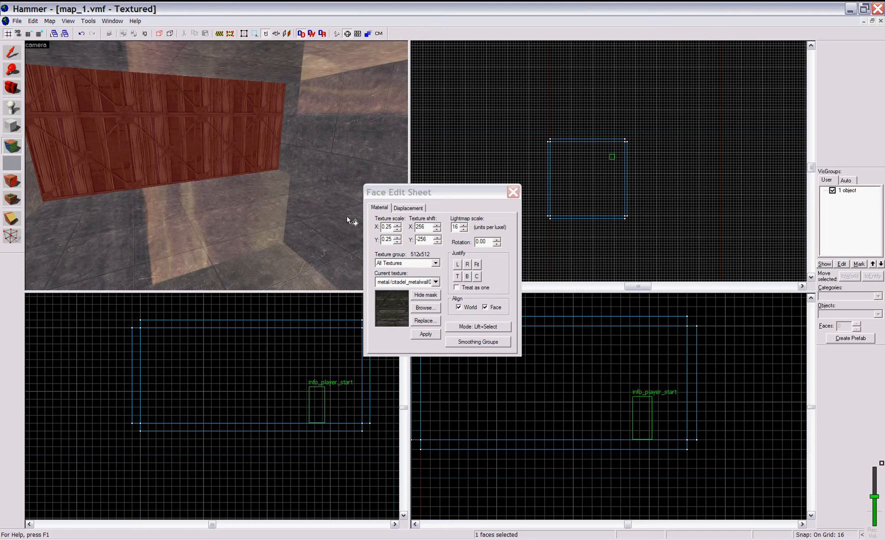
pyautogui.click(476, 264)
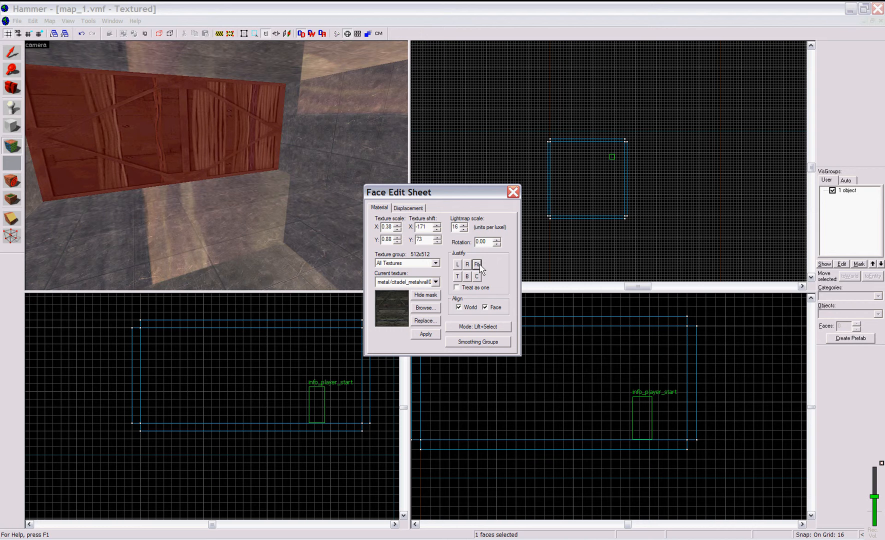
pyautogui.hotkey('ctrl', 'z')
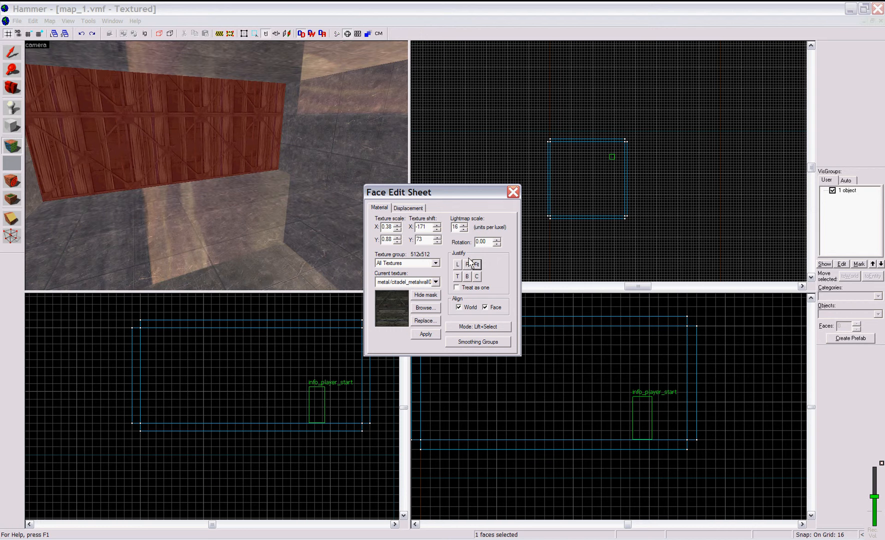
# Step: Try the centre and left justifications for the texture on the selected wall face
pyautogui.click(460, 265)
pyautogui.click(476, 276)
pyautogui.click(458, 266)
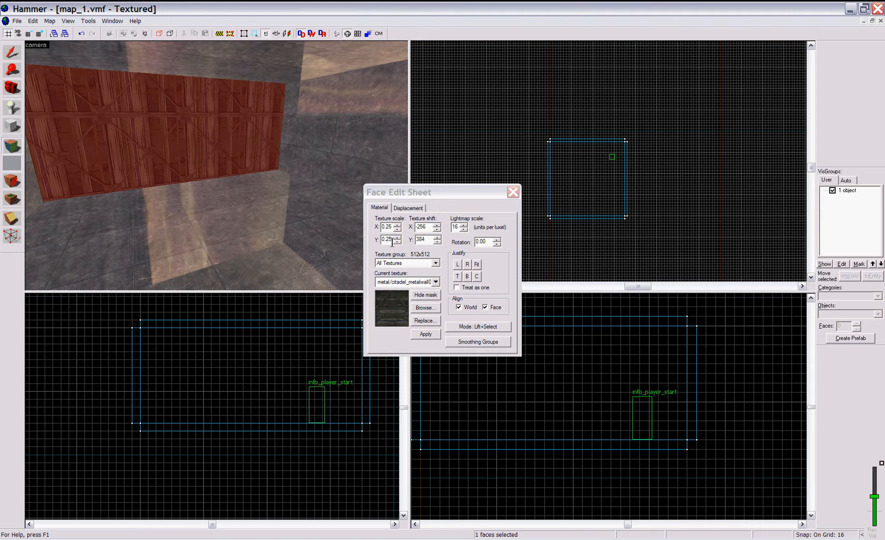
# Step: Set the wall face's texture shift to X 0 and Y 0 and apply it
pyautogui.click(430, 242)
pyautogui.doubleClick(429, 241)
pyautogui.write('0')
pyautogui.doubleClick(425, 227)
pyautogui.write('0')
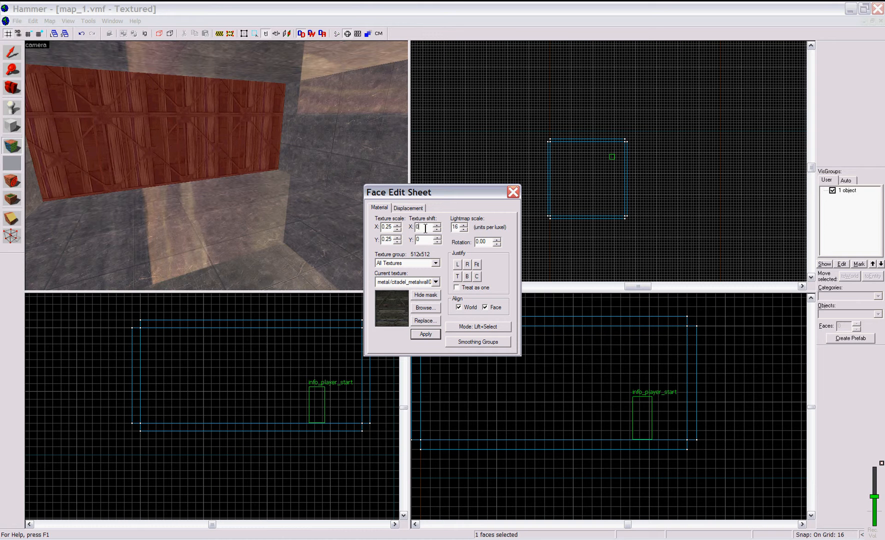
pyautogui.click(425, 334)
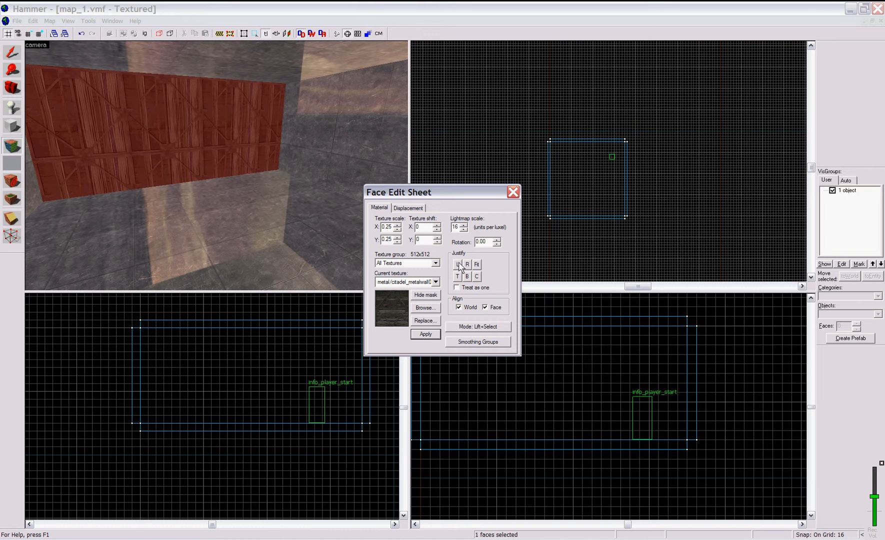
# Step: Justify the wall face's texture to the top and left
pyautogui.click(458, 277)
pyautogui.click(457, 264)
pyautogui.click(235, 174)
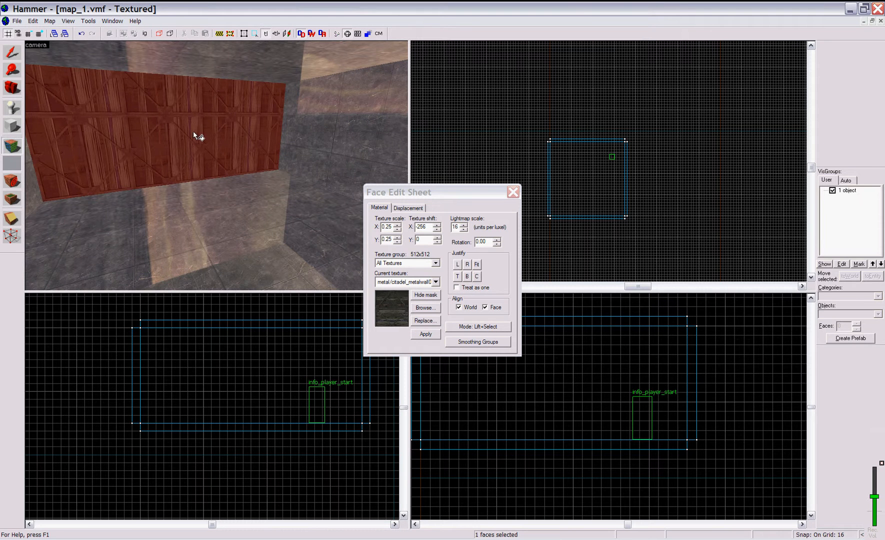
# Step: Choose the dark blue metal/citadel_metalwall078a texture and apply it to the selected wall face
pyautogui.click(426, 308)
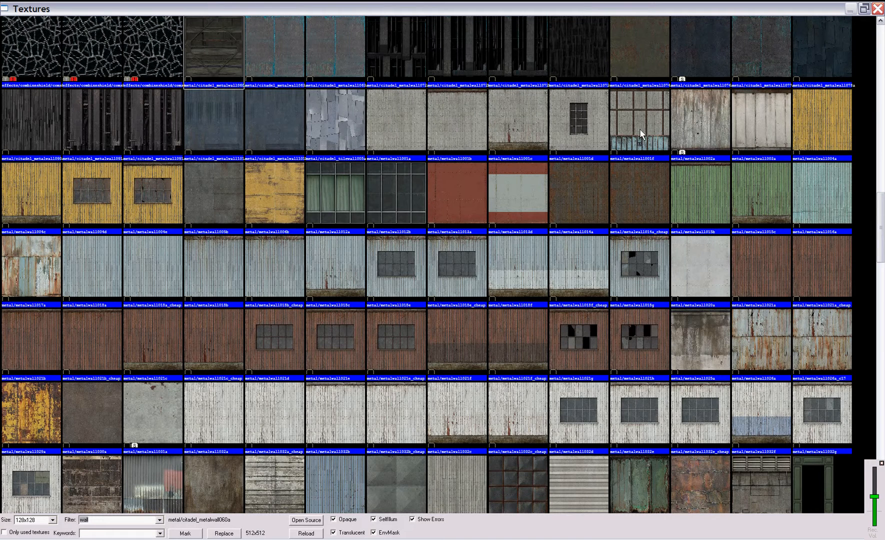
pyautogui.click(754, 117)
pyautogui.scroll(3, 755, 115)
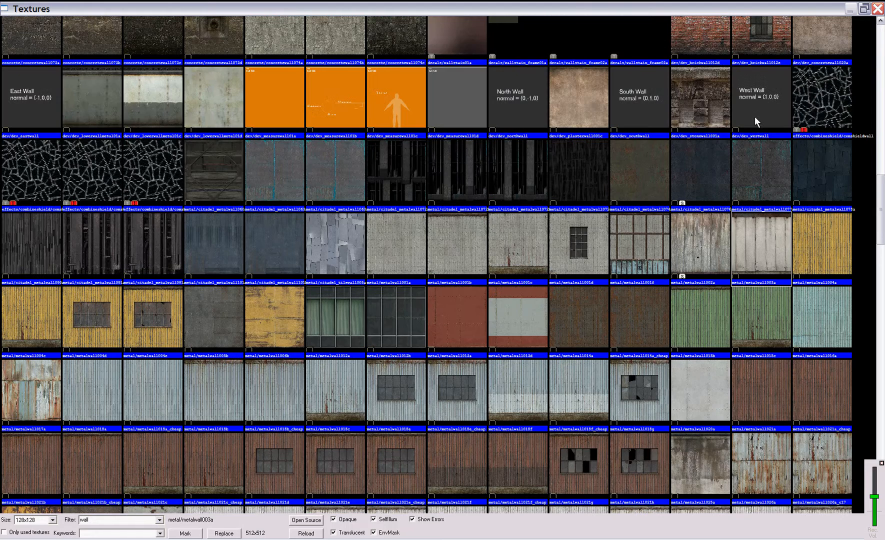
pyautogui.doubleClick(798, 172)
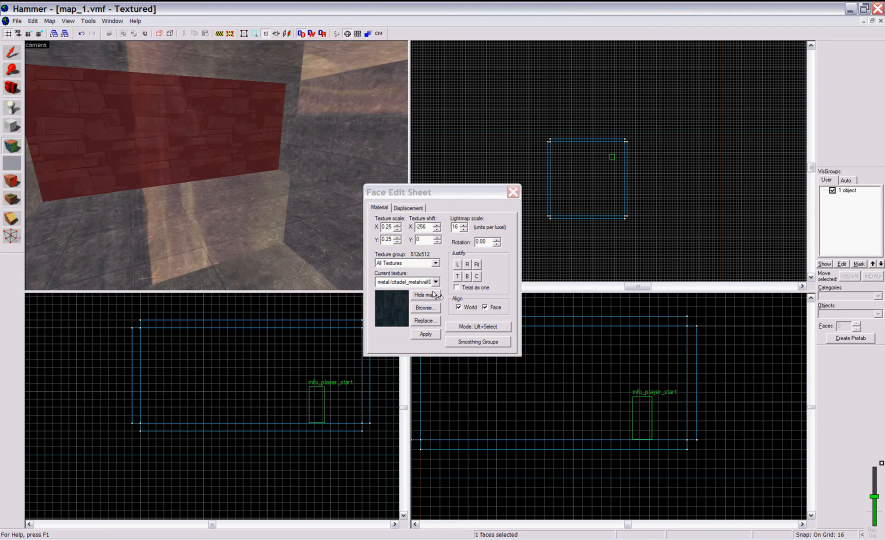
# Step: Apply the same dark blue wall texture to the room's adjoining walls
pyautogui.rightClick(321, 149)
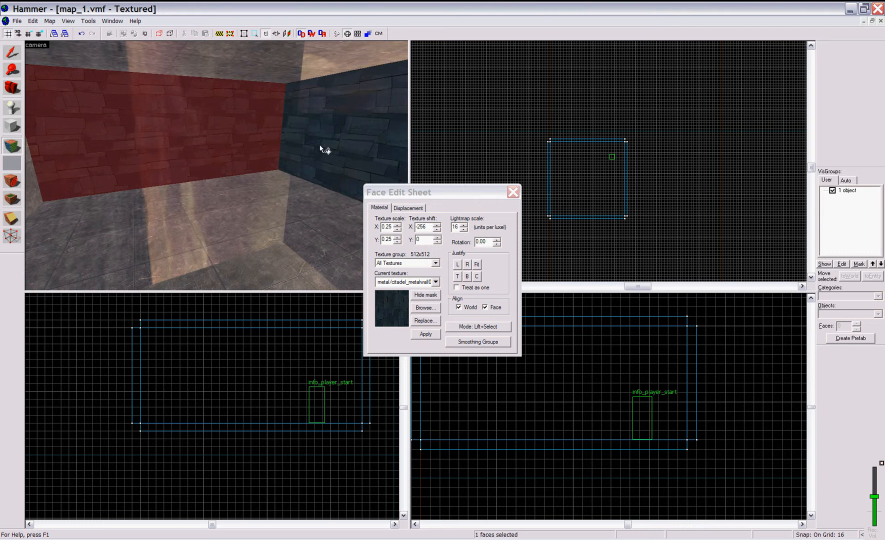
pyautogui.press('z')
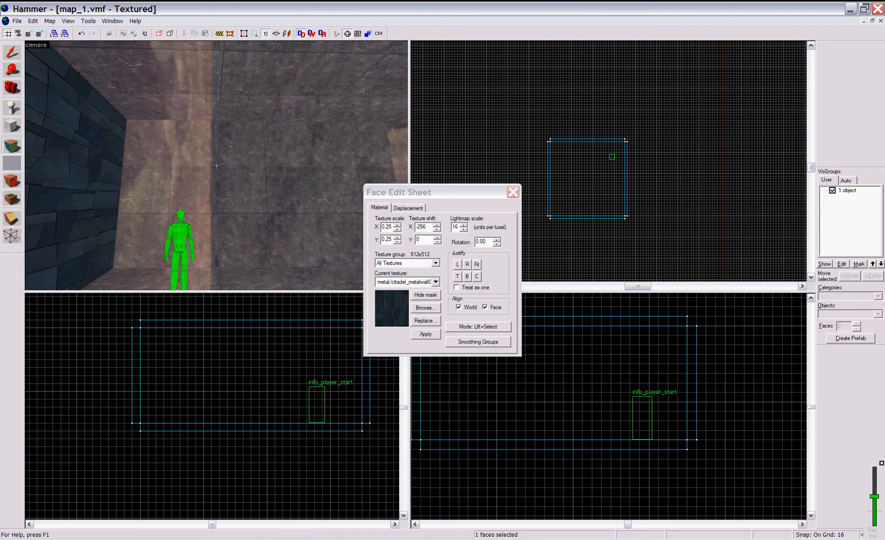
pyautogui.press('z')
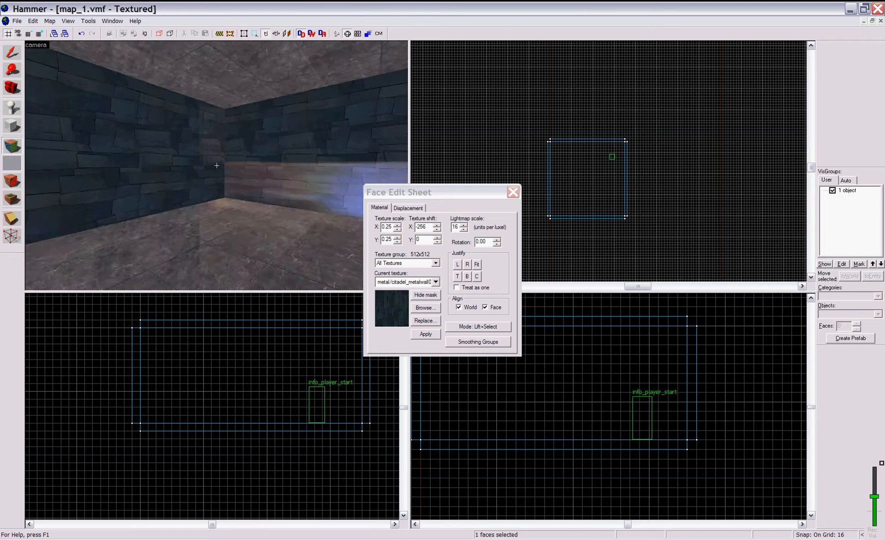
pyautogui.press('z')
# Step: Choose the light grey metal/citadel_tilewall005 texture and apply it to the room's walls
pyautogui.click(430, 310)
pyautogui.doubleClick(312, 158)
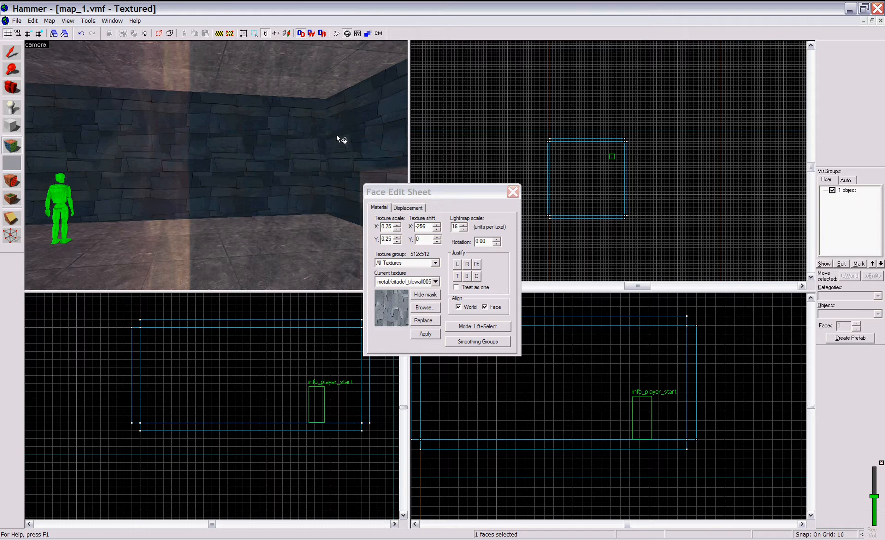
pyautogui.rightClick(264, 159)
pyautogui.press('z')
pyautogui.press('z')
pyautogui.rightClick(219, 166)
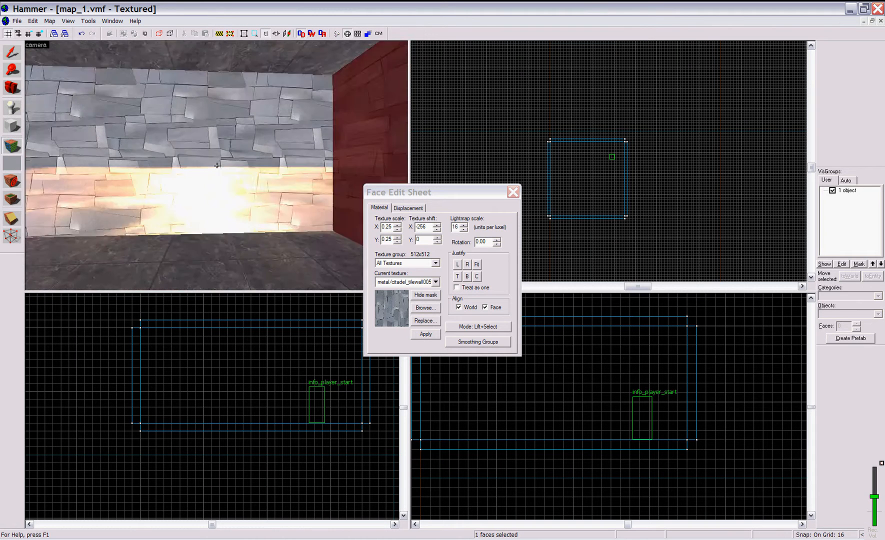
pyautogui.rightClick(216, 165)
pyautogui.press('z')
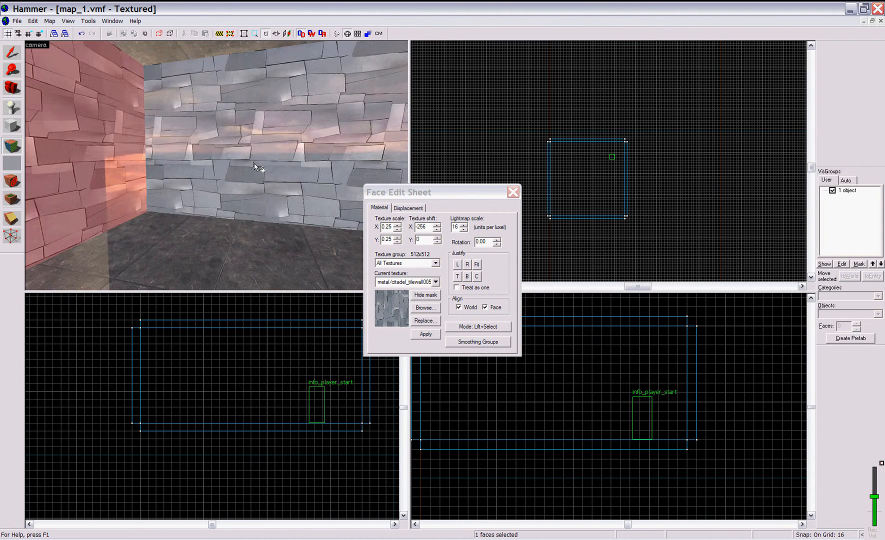
pyautogui.press('z')
pyautogui.press('z')
# Step: Filter the textures by "ceil", choose props/plasticceiling002a, and apply it to the room's ceiling
pyautogui.click(422, 308)
pyautogui.write('d')
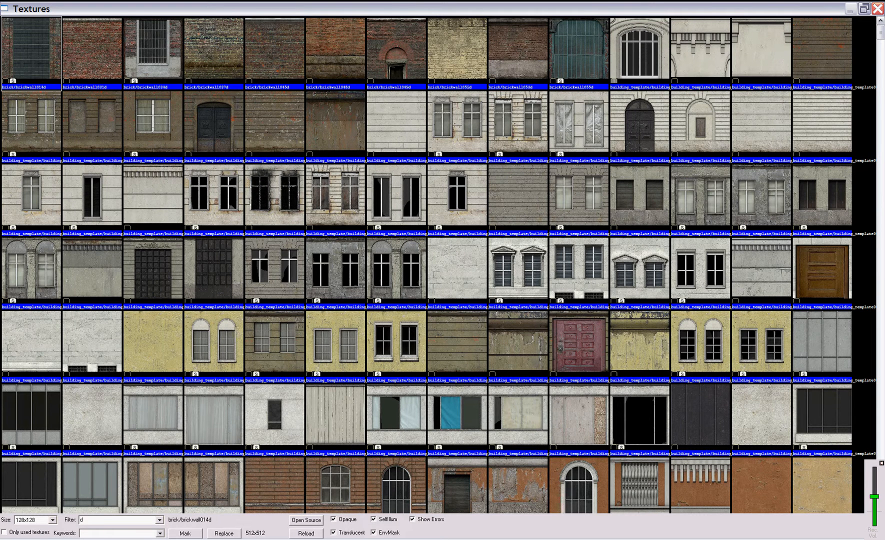
pyautogui.press('BackSpace')
pyautogui.write('ce')
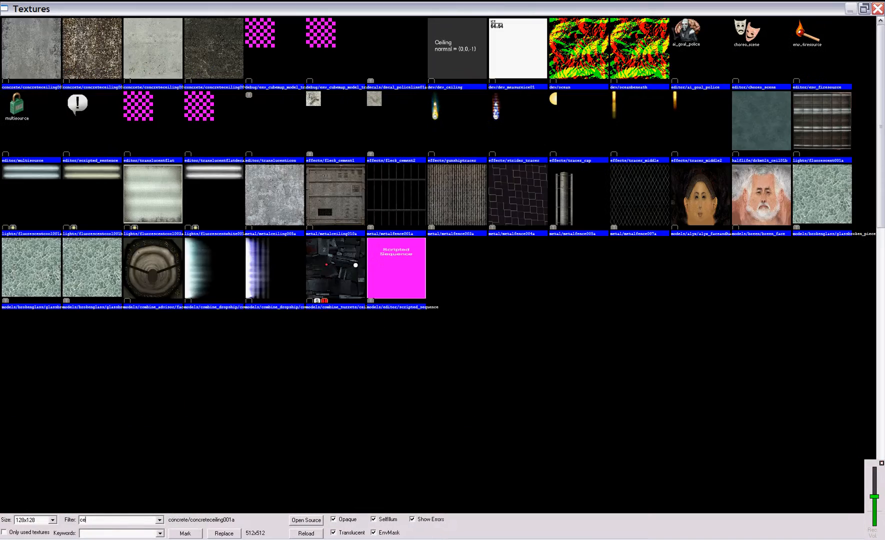
pyautogui.write('il')
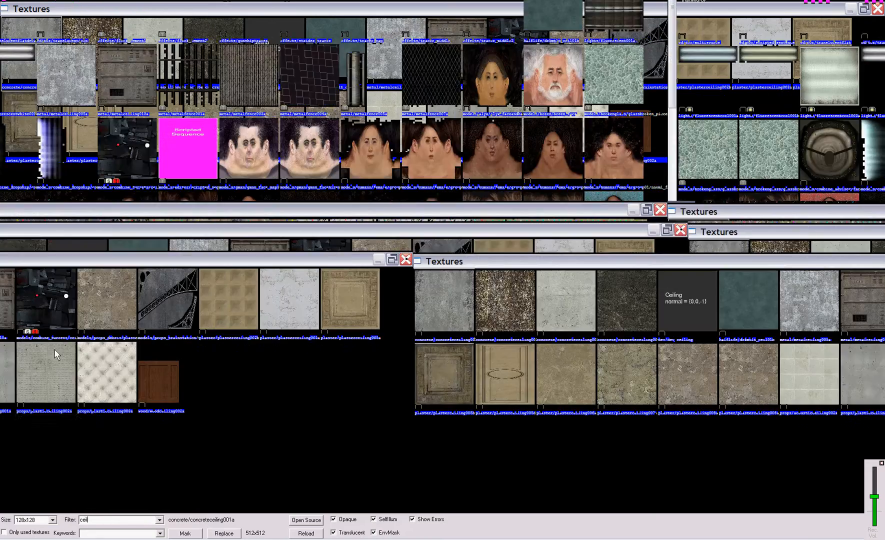
pyautogui.doubleClick(522, 111)
pyautogui.rightClick(309, 70)
pyautogui.press('z')
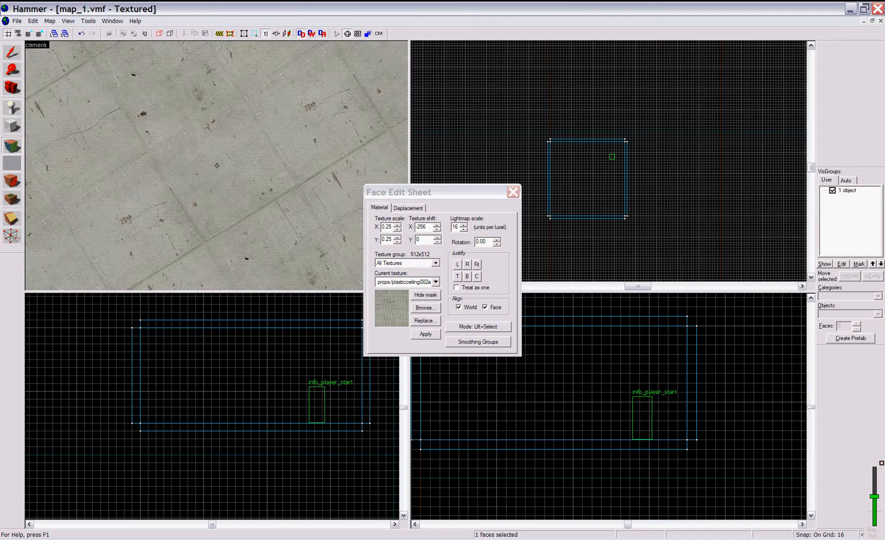
pyautogui.press('z')
# Step: Choose the padded props/plasticceiling003a texture and apply it to the room's walls
pyautogui.click(433, 312)
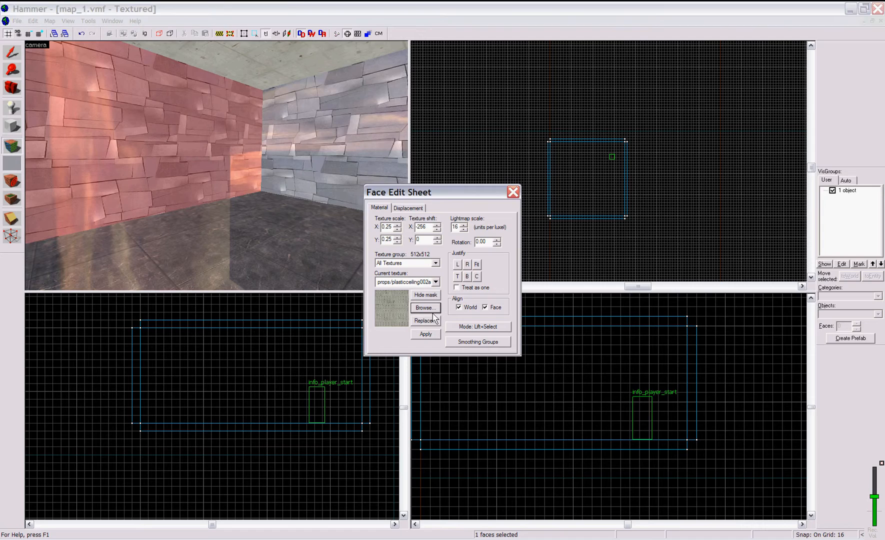
pyautogui.click(431, 308)
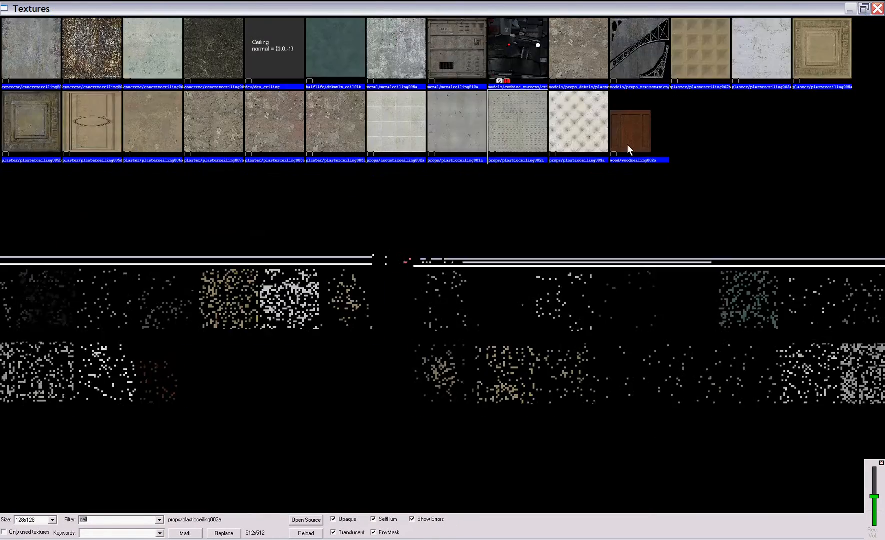
pyautogui.doubleClick(580, 122)
pyautogui.press('z')
pyautogui.rightClick(216, 166)
pyautogui.rightClick(216, 166)
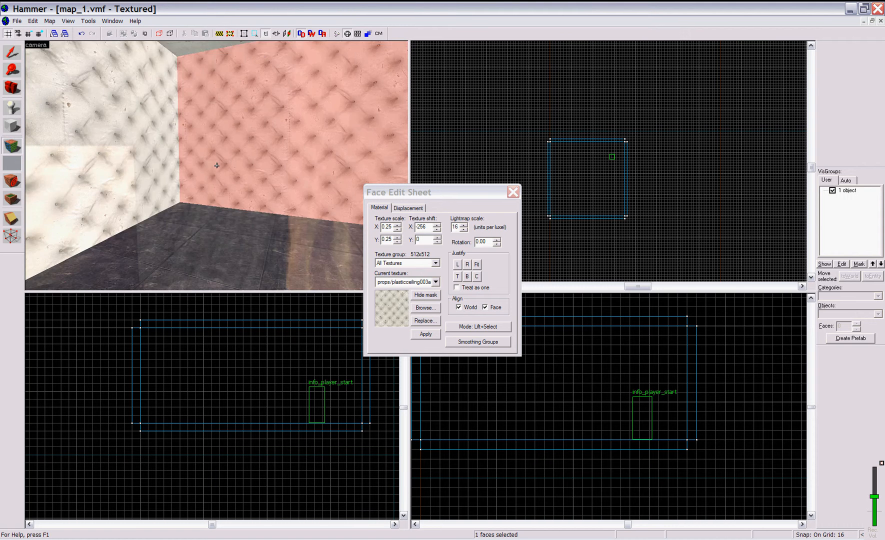
pyautogui.press('z')
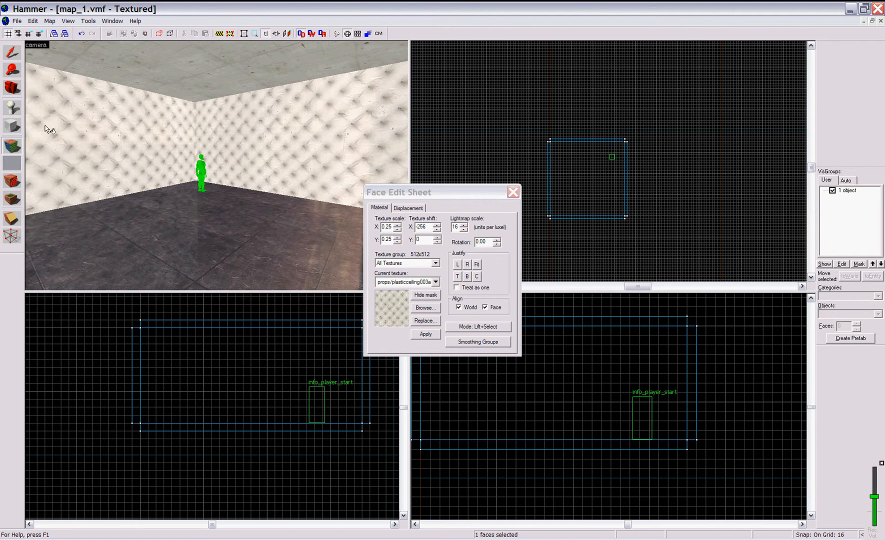
pyautogui.press('z')
pyautogui.press('z')
# Step: Select the info_player_start entity in the room and delete it
pyautogui.click(12, 52)
pyautogui.click(144, 166)
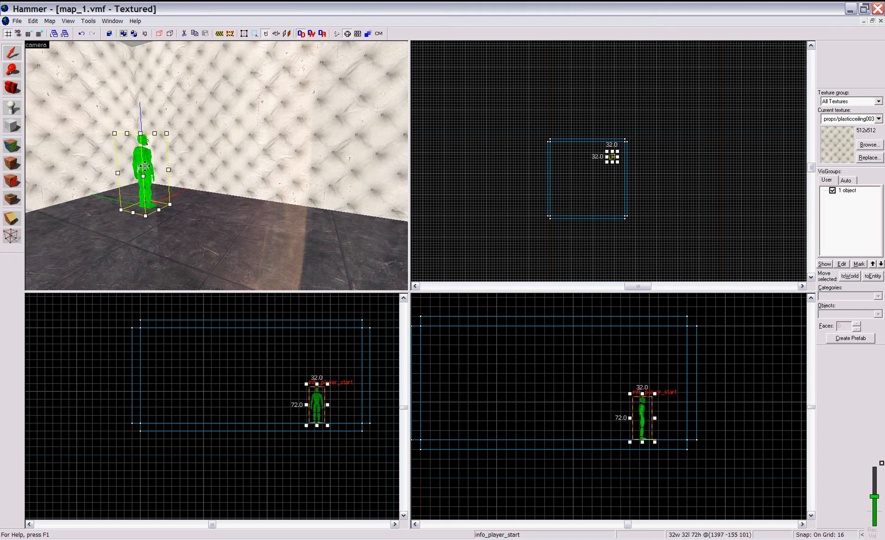
pyautogui.press('Delete')
# Step: Place a new info_player_start on the floor near a corner of the room and select it
pyautogui.press('z')
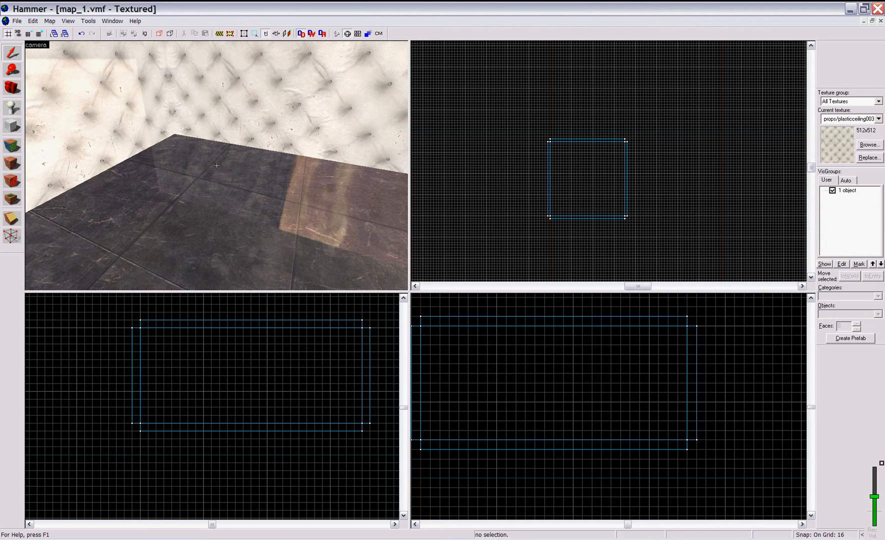
pyautogui.hotkey('shift', 'e')
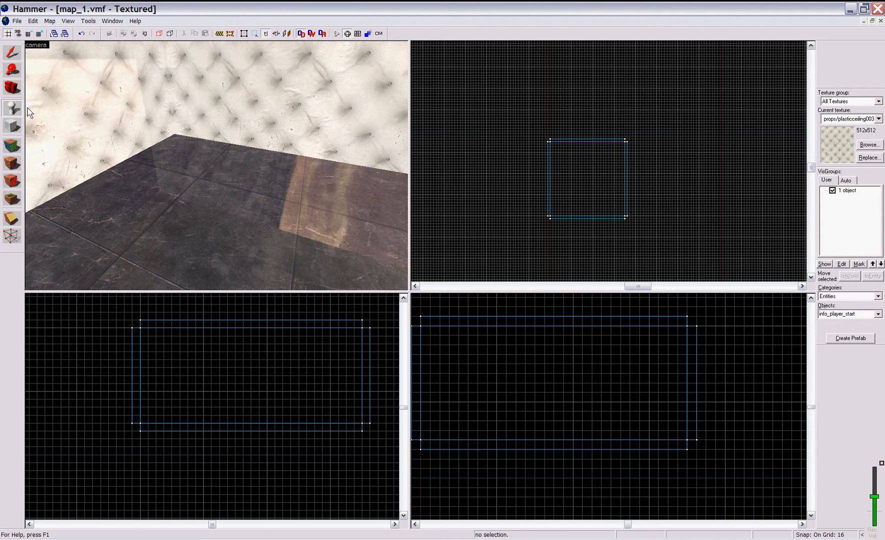
pyautogui.click(190, 158)
pyautogui.click(9, 53)
pyautogui.press('z')
pyautogui.press('w')
pyautogui.press('a')
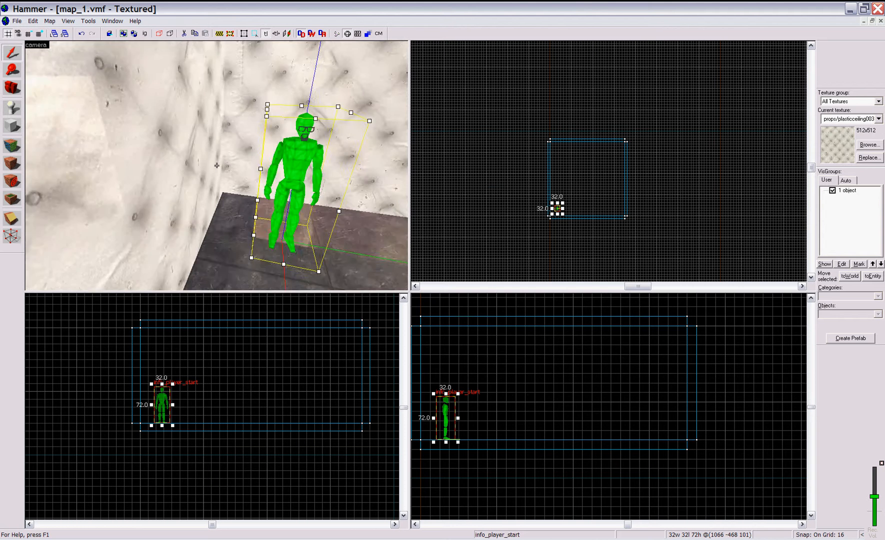
pyautogui.press('d')
pyautogui.press('z')
# Step: Set the info_player_start's yaw to 51 so it faces into the room, apply it, and close its properties
pyautogui.doubleClick(216, 165)
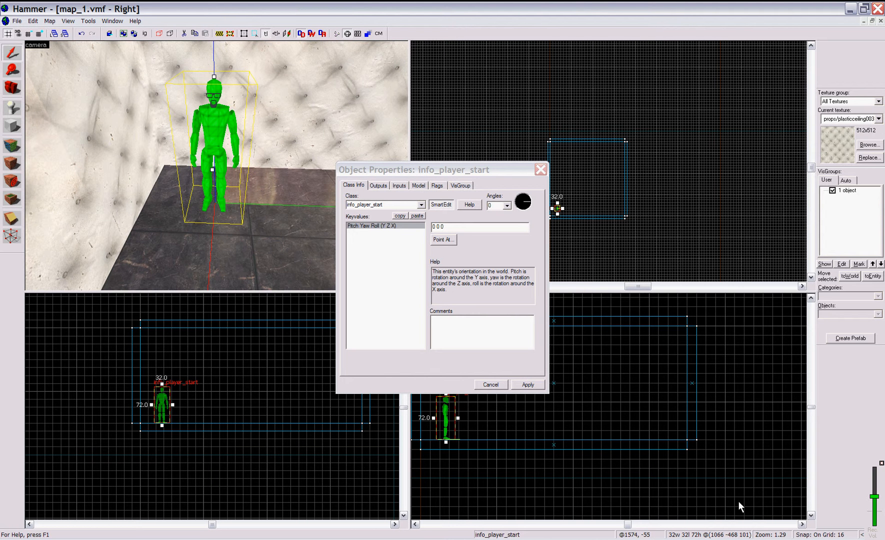
pyautogui.click(528, 201)
pyautogui.press('F9')
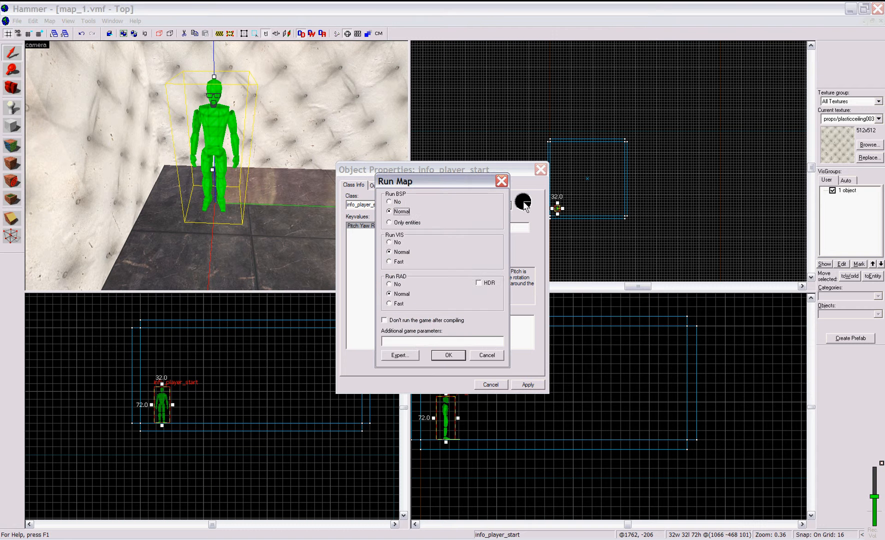
pyautogui.click(501, 181)
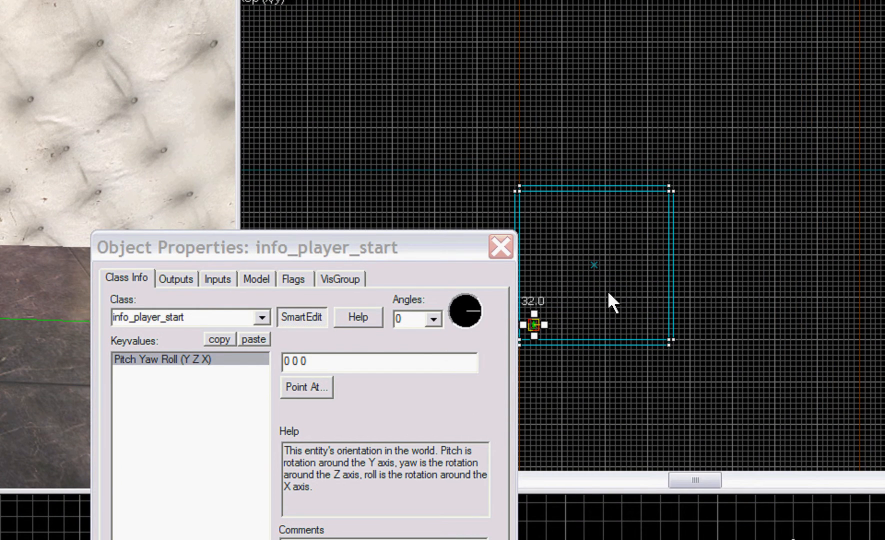
pyautogui.click(475, 310)
pyautogui.moveTo(476, 311); pyautogui.dragTo(479, 295)
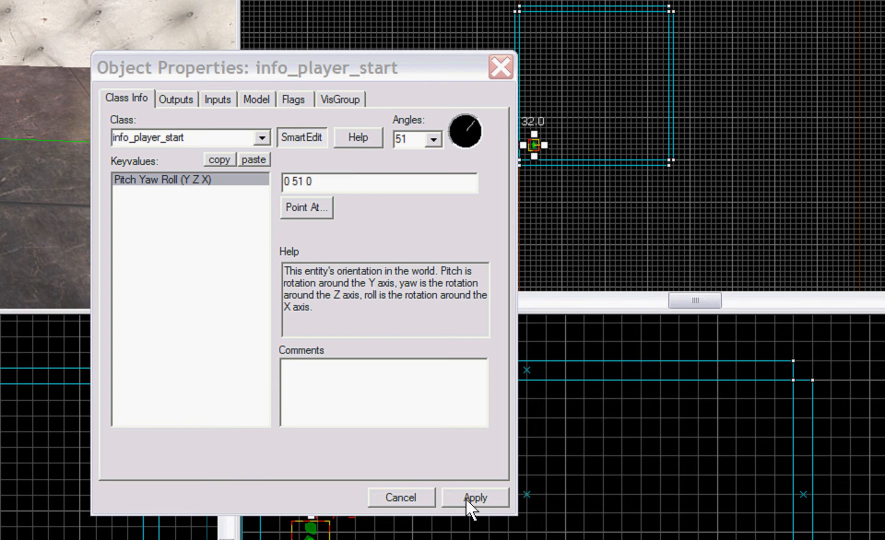
pyautogui.click(466, 498)
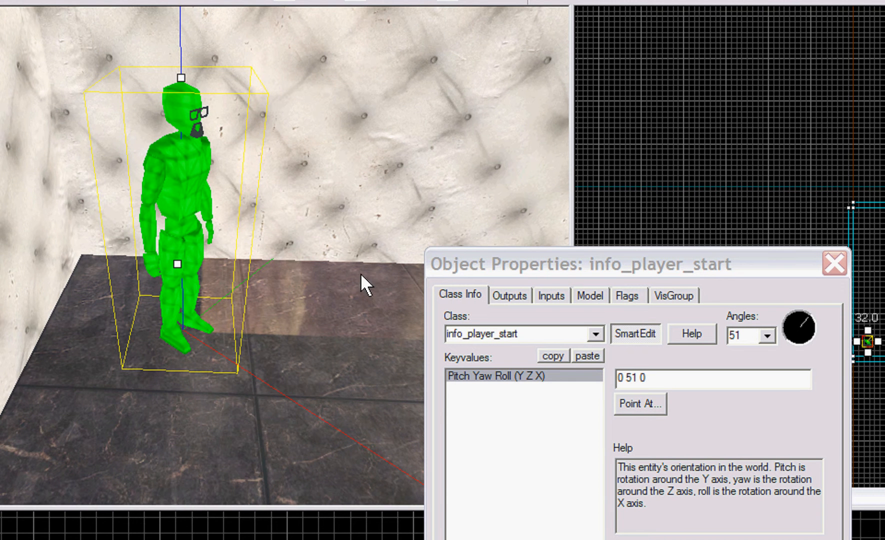
pyautogui.press('z')
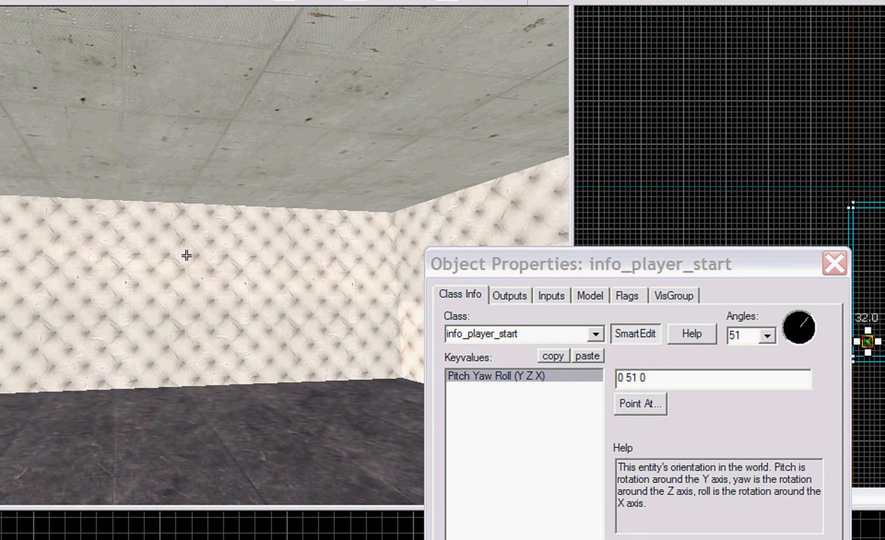
pyautogui.press('z')
pyautogui.click(836, 266)
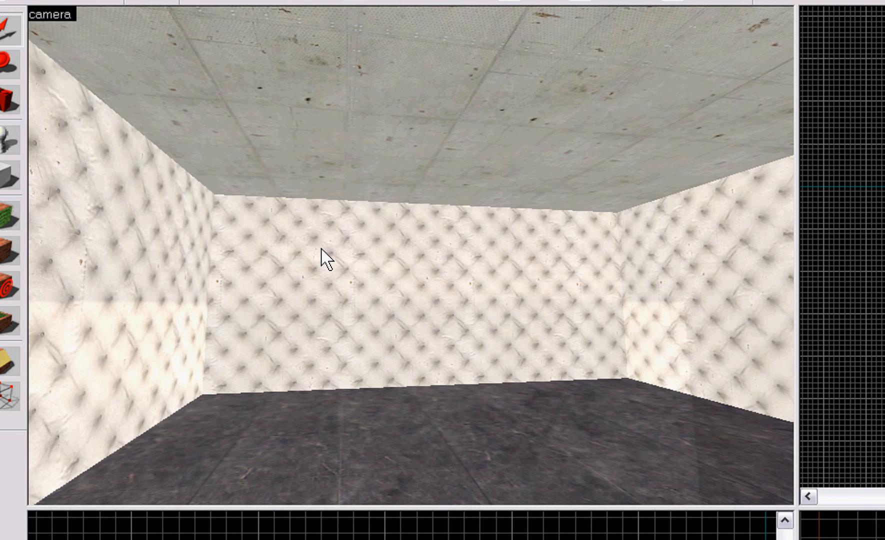
# Step: Place a new entity on the room's ceiling and switch to the Selection tool
pyautogui.press('z')
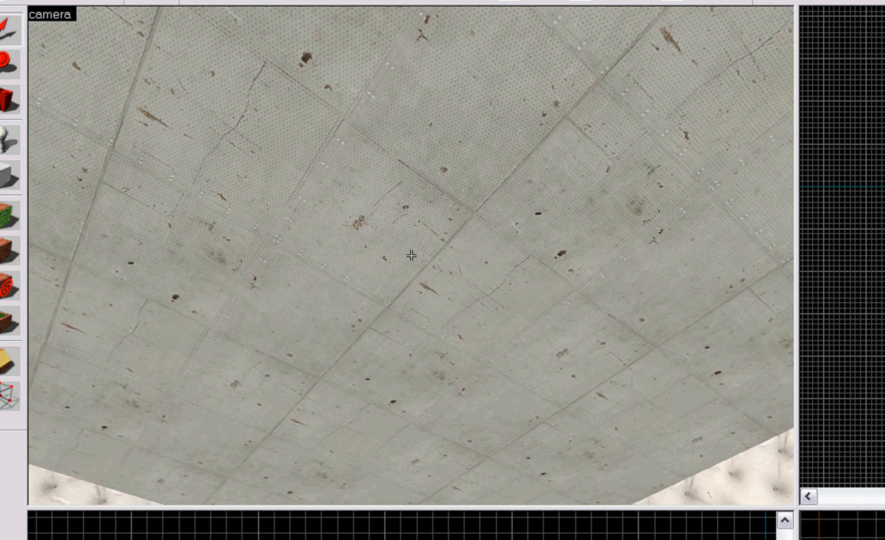
pyautogui.press('z')
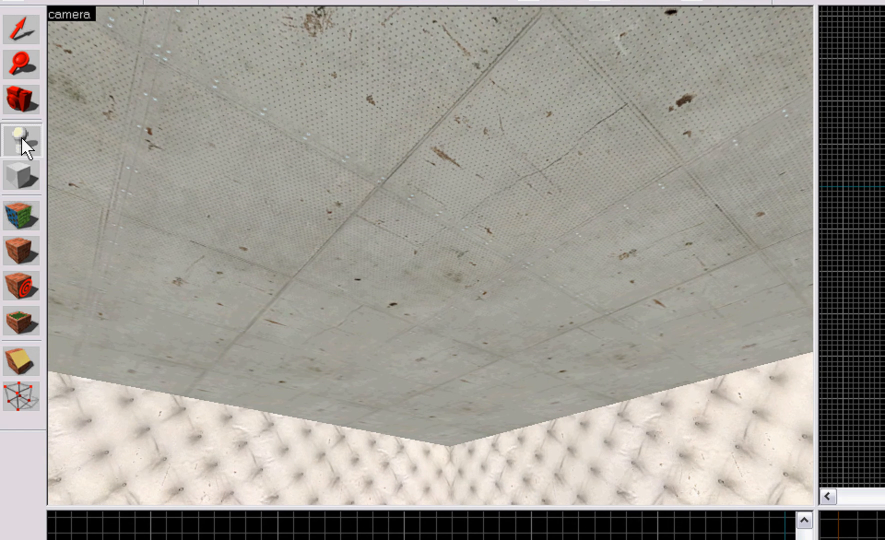
pyautogui.click(408, 280)
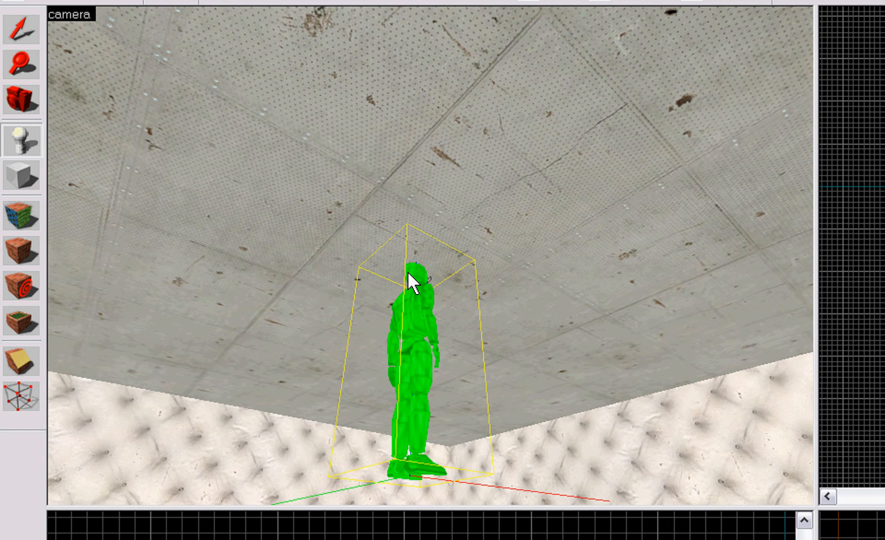
pyautogui.click(20, 42)
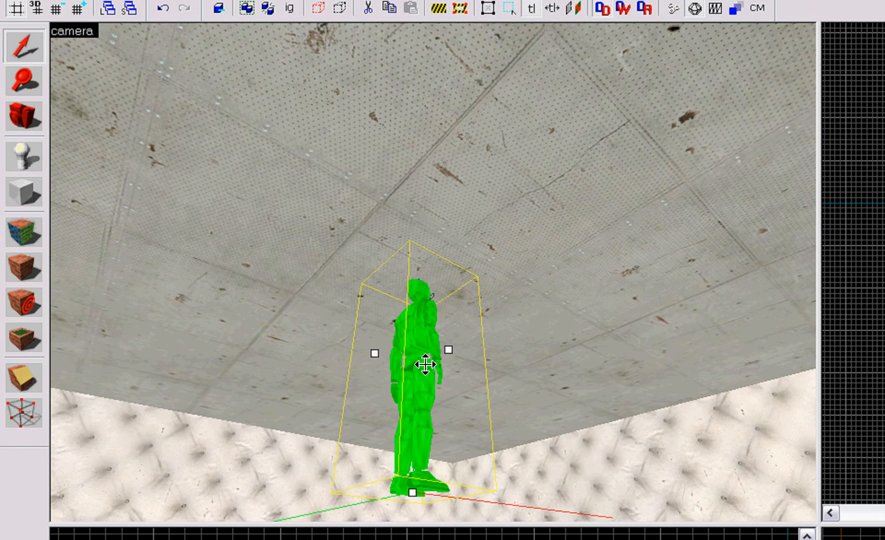
# Step: Change the ceiling entity's class from info_player_start to light and apply it
pyautogui.doubleClick(424, 364)
pyautogui.click(757, 352)
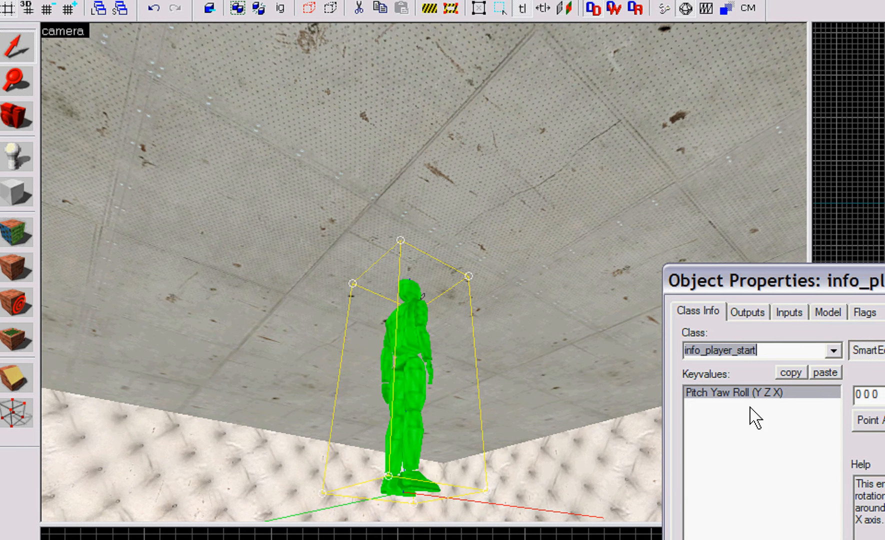
pyautogui.write('light')
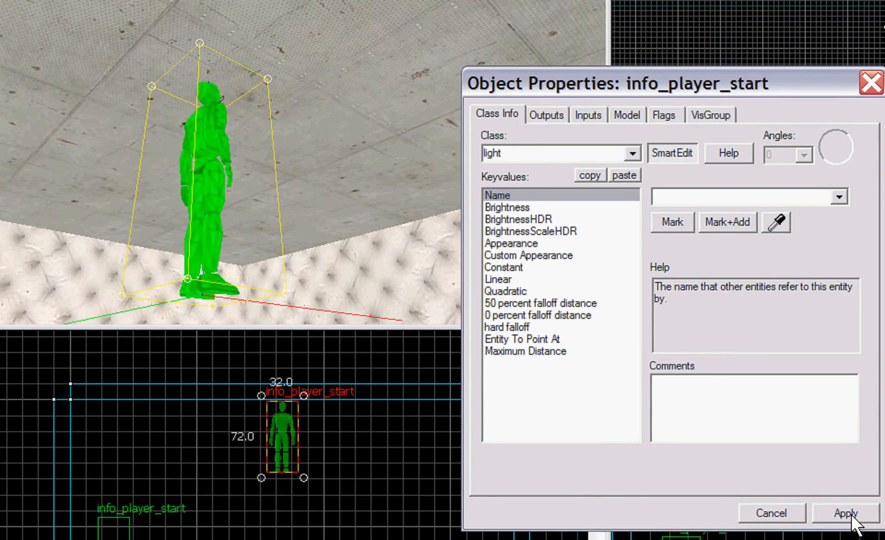
pyautogui.click(849, 514)
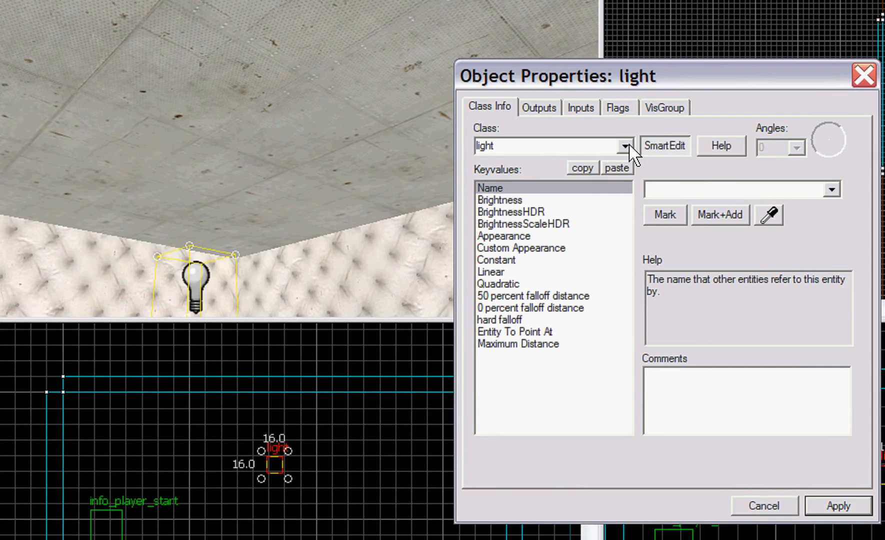
# Step: Look through the available light classes, keep light selected, and inspect the entity's flags
pyautogui.click(625, 146)
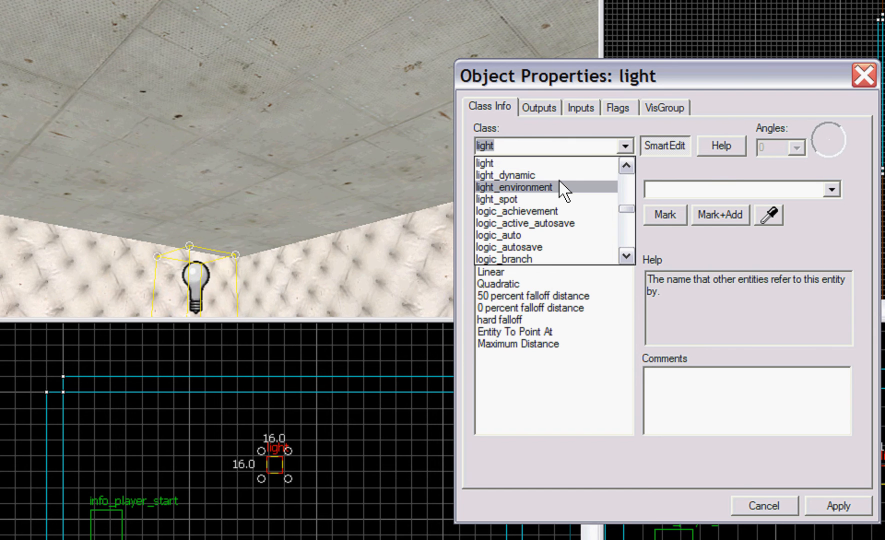
pyautogui.click(534, 163)
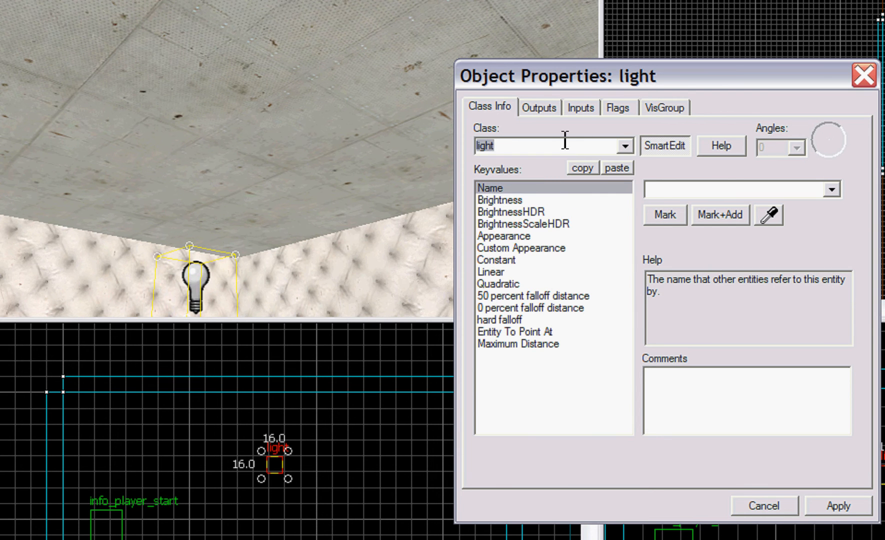
pyautogui.click(619, 107)
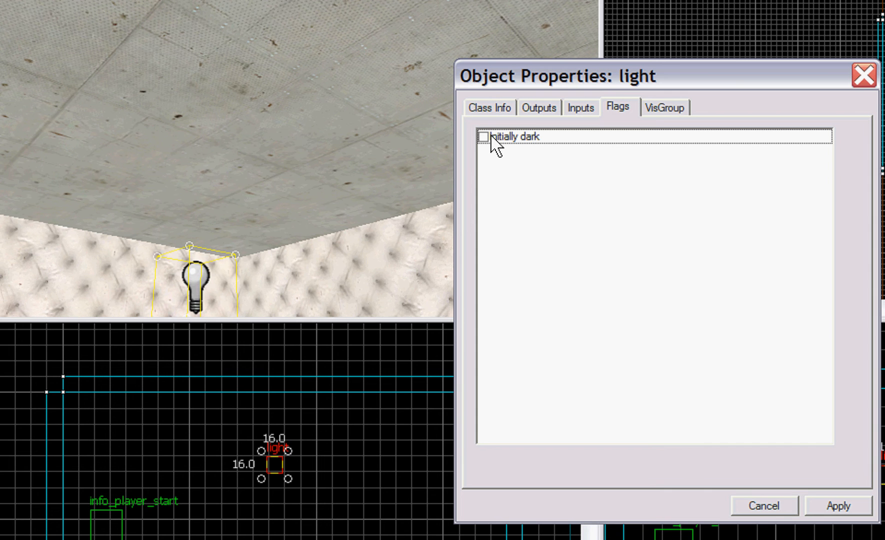